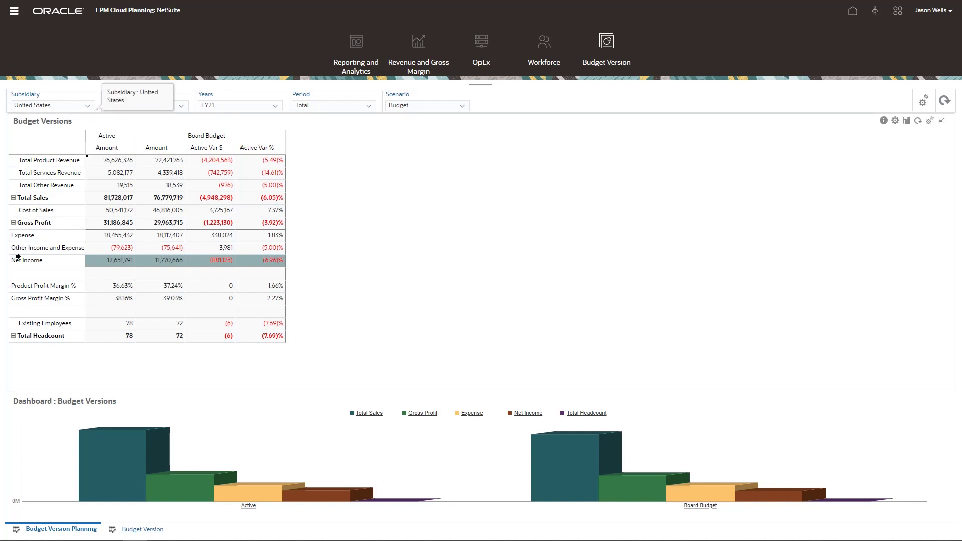
Step: Inspect Total Sales, Cost of Sales and Expense amounts, leaving the subsidiary and period filters (Total) unchanged
click(28, 202)
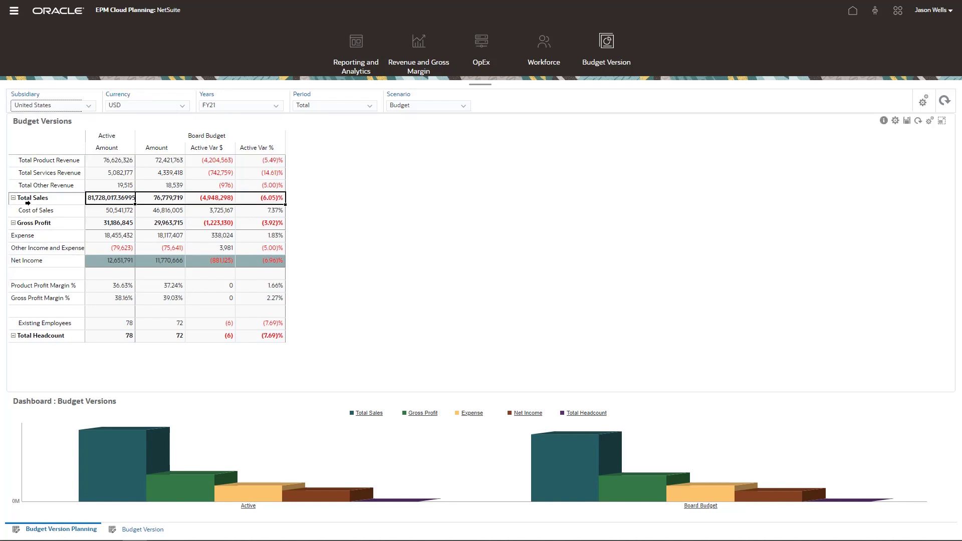
click(29, 211)
click(22, 236)
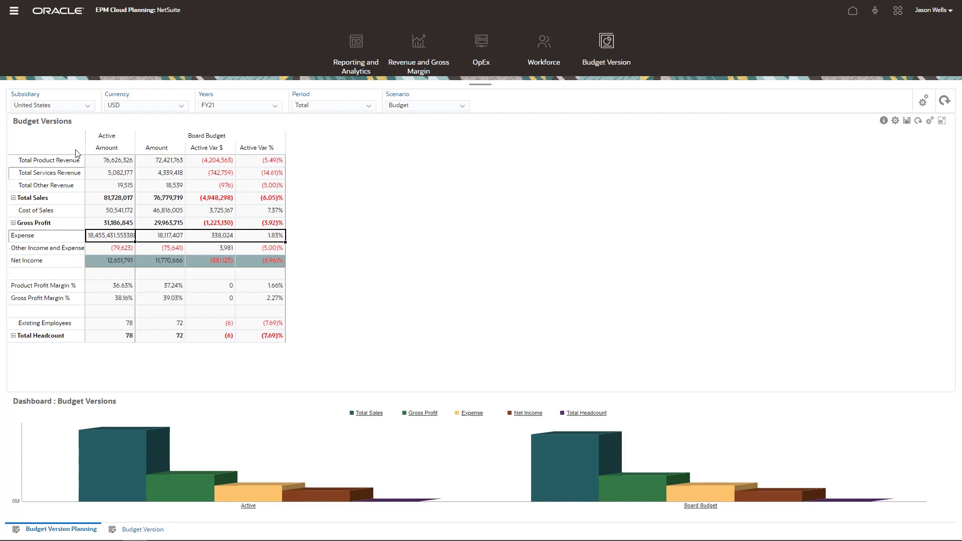
click(88, 107)
click(89, 107)
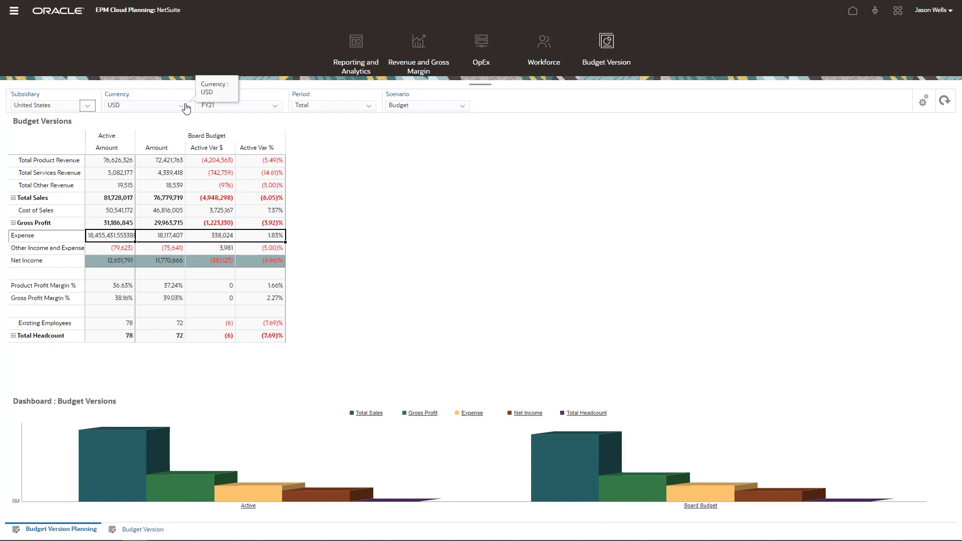
click(321, 109)
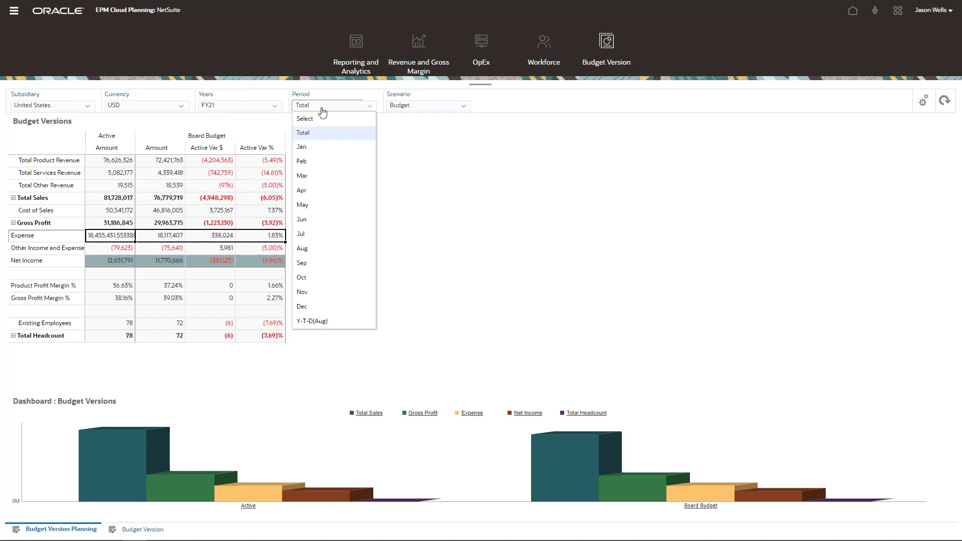
click(201, 85)
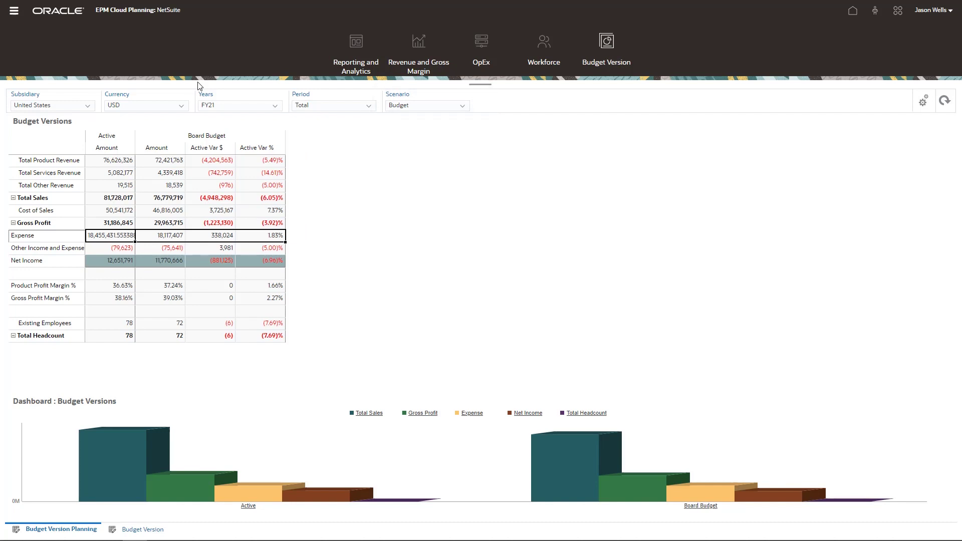
Step: Review the Active Amount, Board Budget and variance columns and the Total Other Revenue row
click(118, 130)
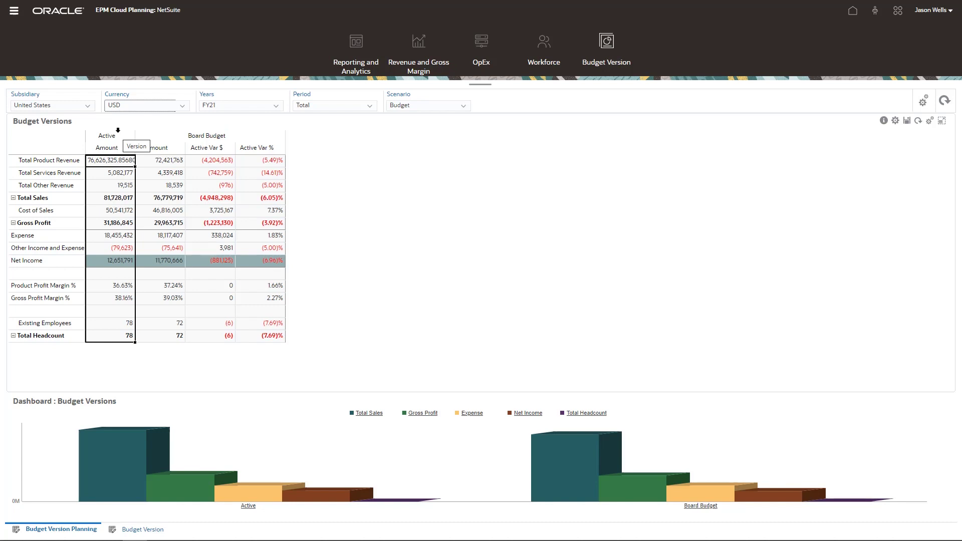
click(192, 133)
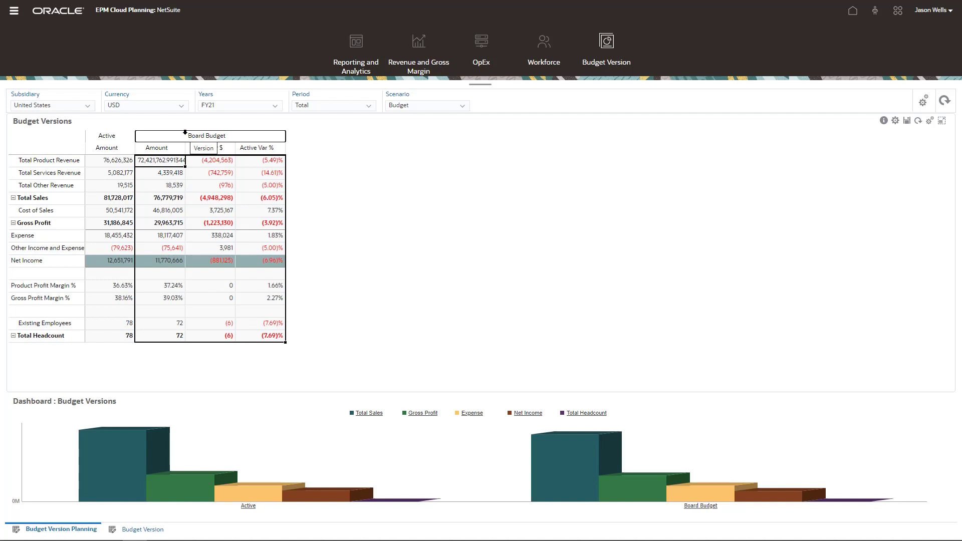
click(213, 147)
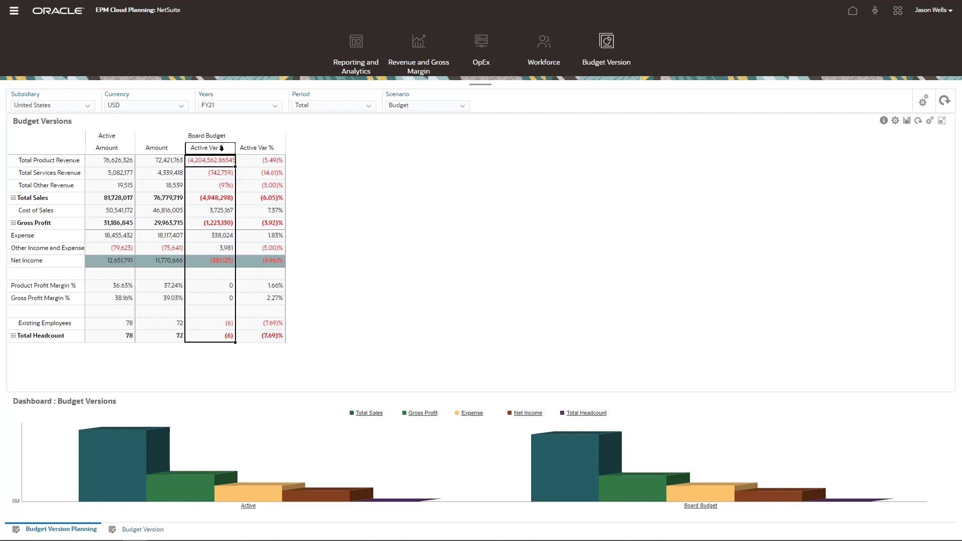
click(248, 148)
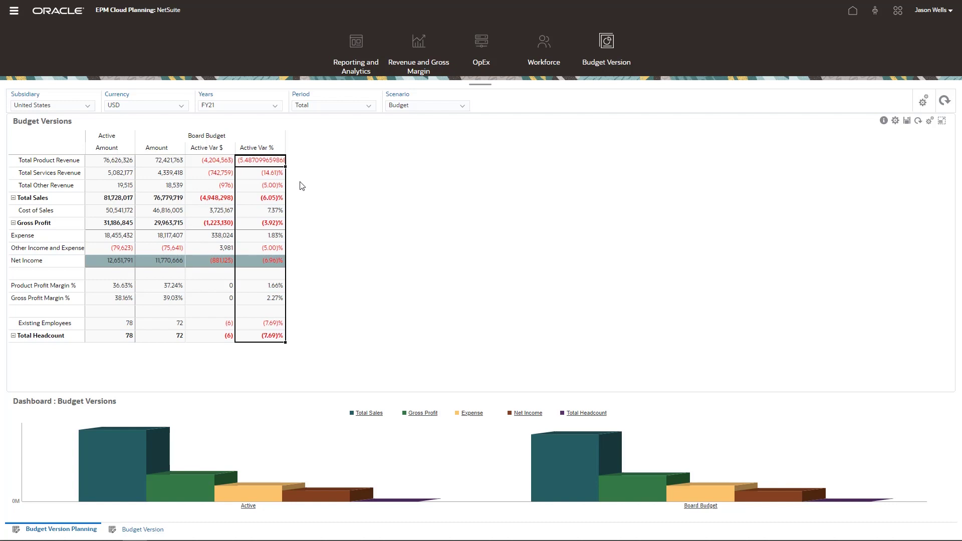
click(45, 186)
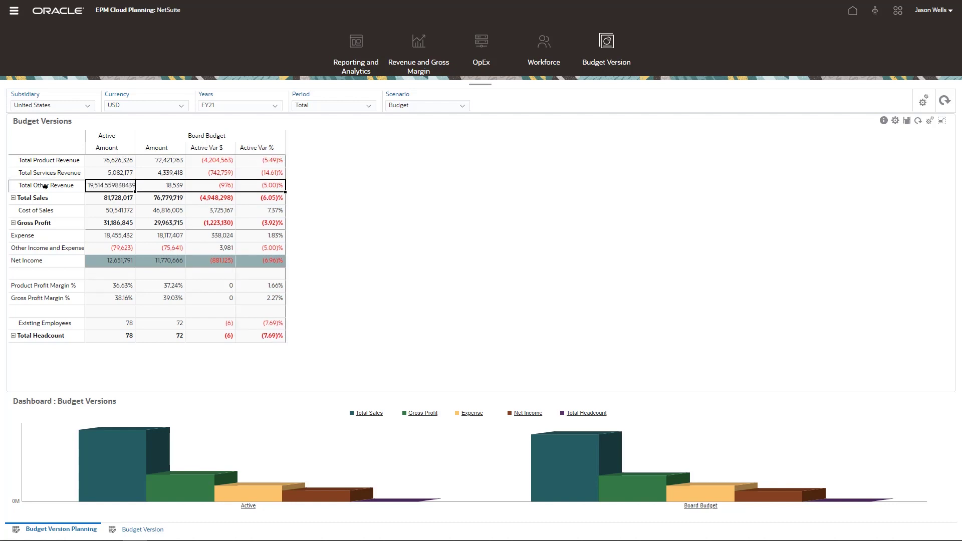
Step: Archive the Active budget into a new target version named 'Baseline'
right_click(45, 186)
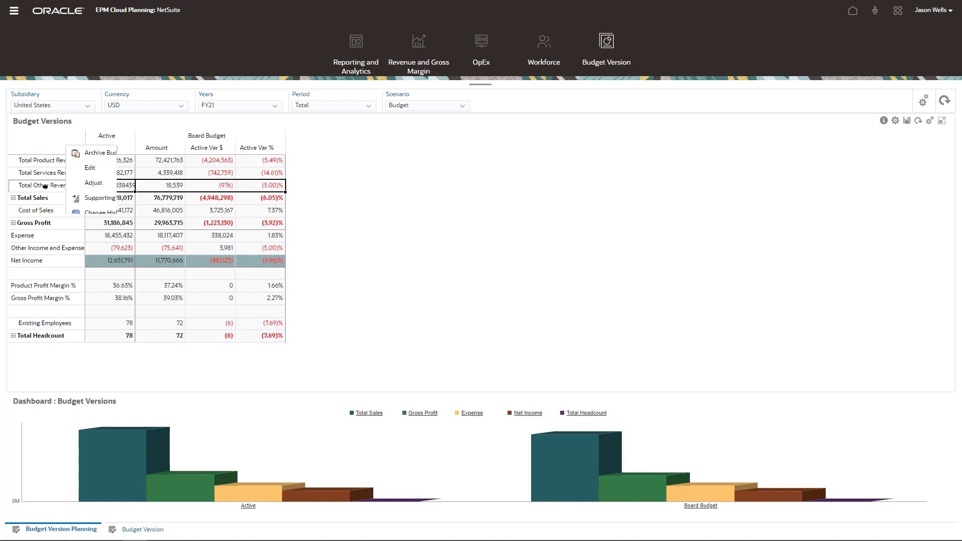
click(107, 153)
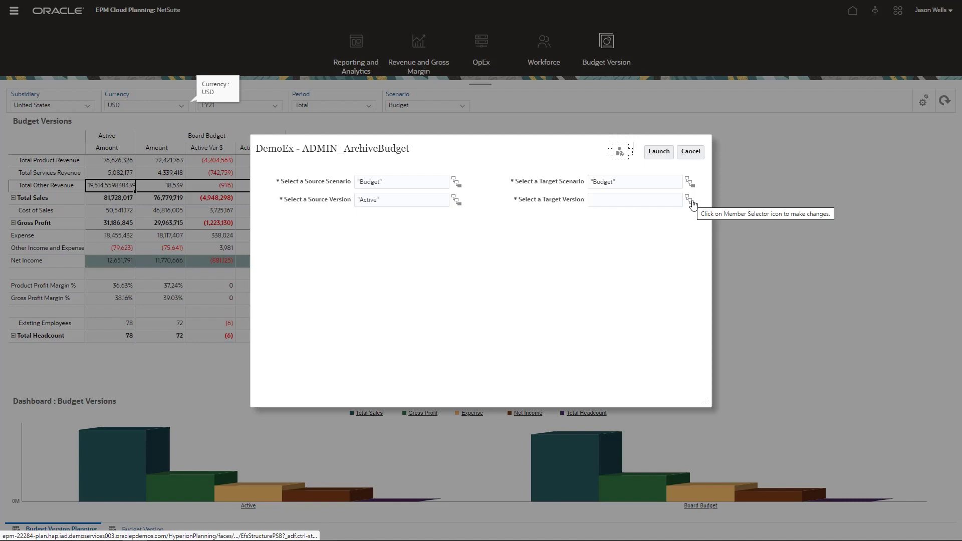
click(652, 200)
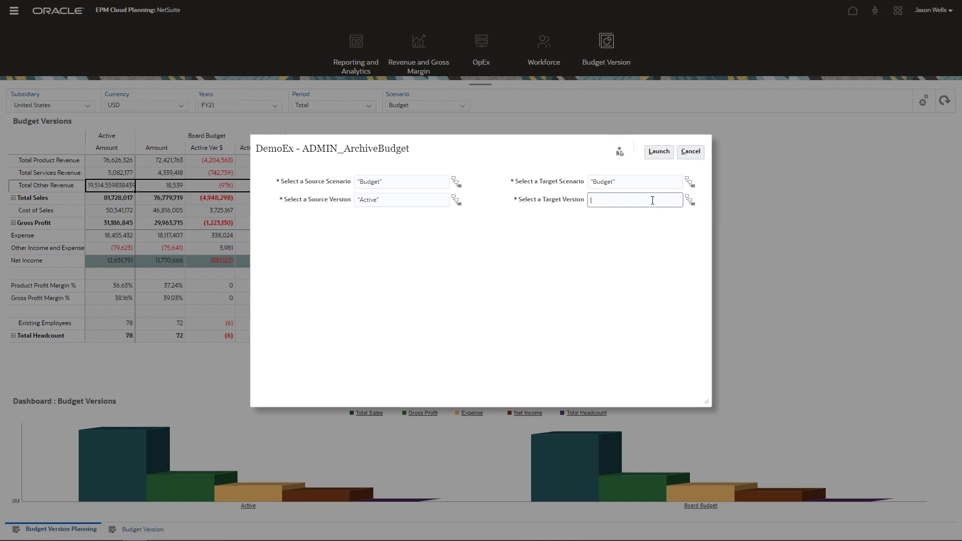
text(Baselin)
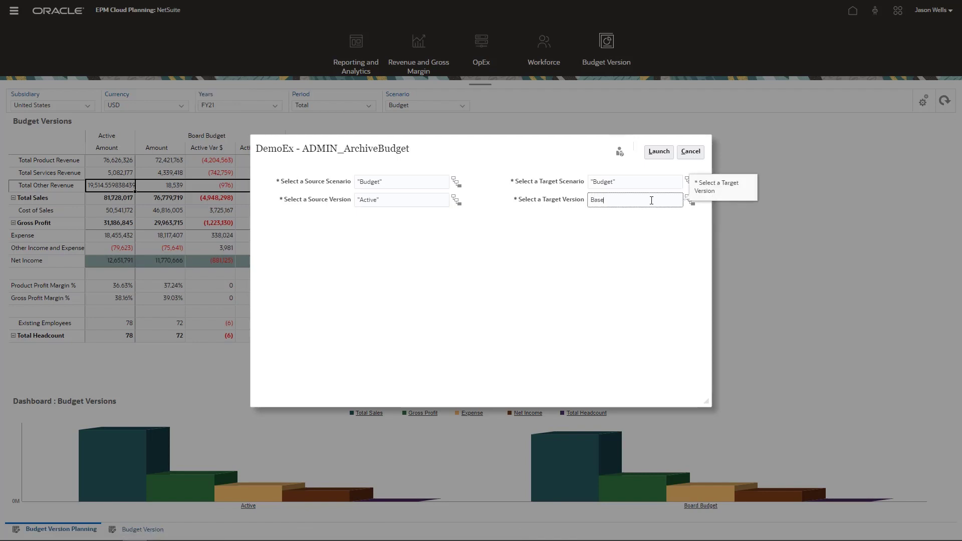
text(e)
click(658, 154)
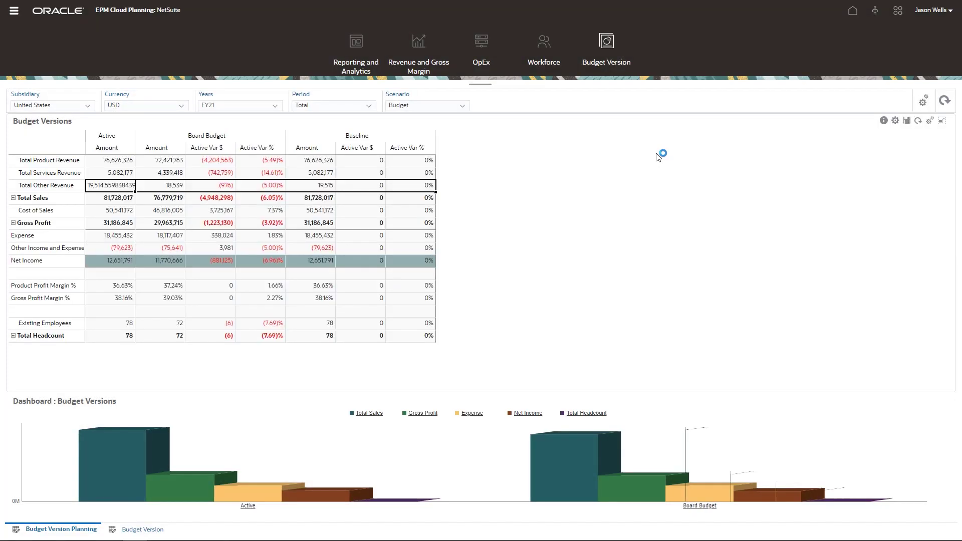
Step: Check the Baseline version's zero Active Var $ and Var % columns, then go to OpEx planning
click(363, 131)
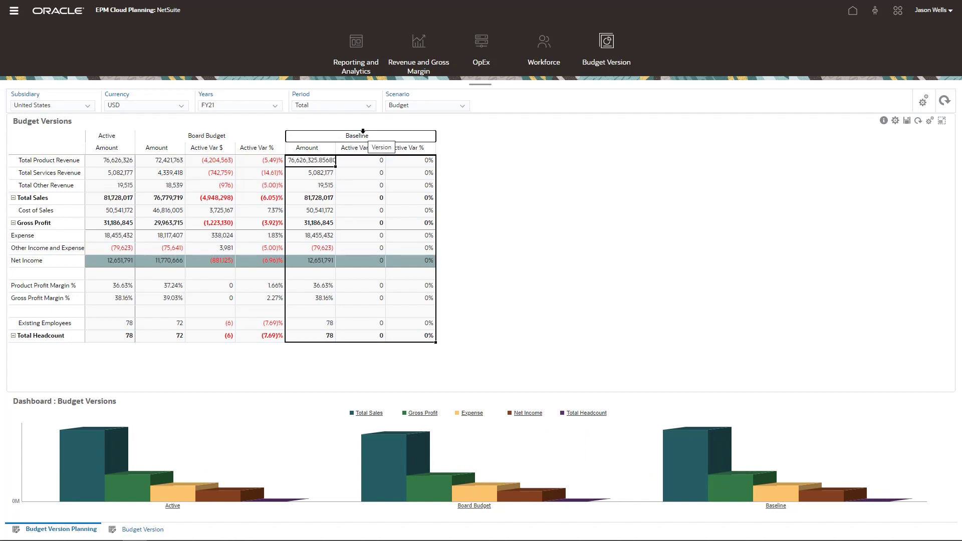
click(380, 146)
click(394, 147)
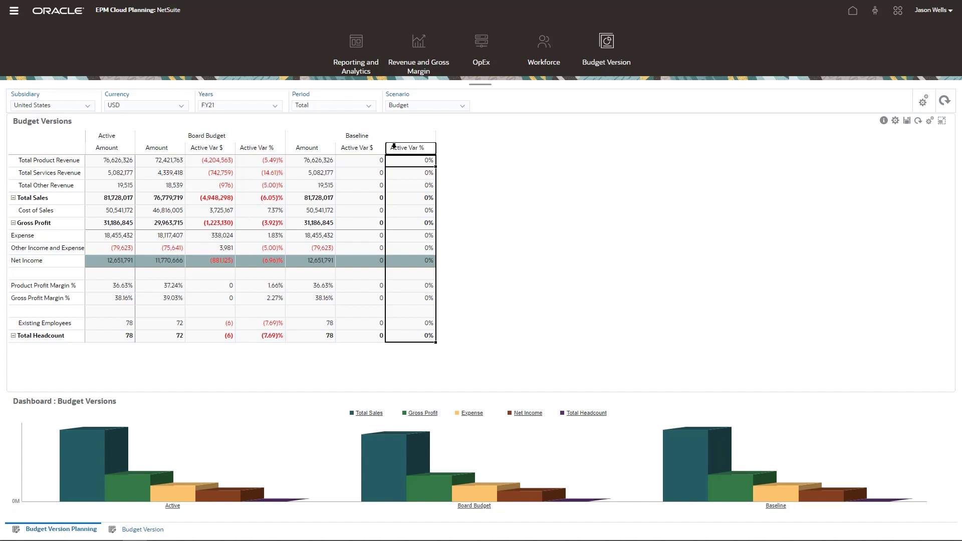
click(482, 53)
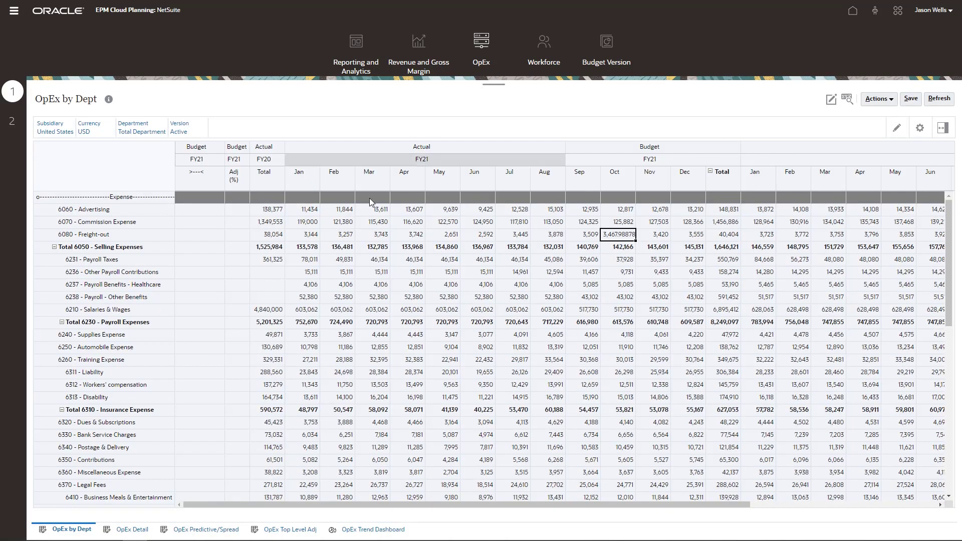
Step: On the OpEx Top Level Adj form, expand Total Department and bring up actions for Operations' FY21 total
click(285, 532)
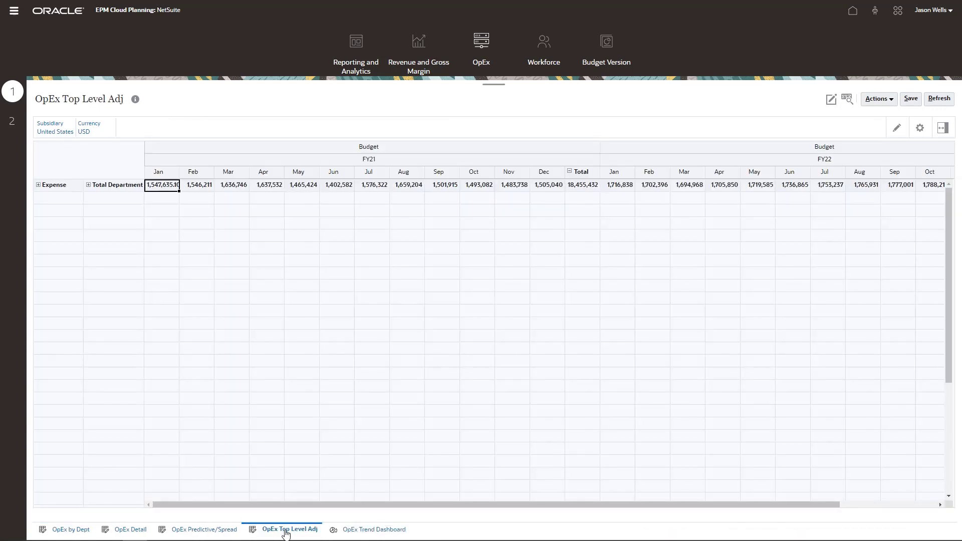
click(89, 185)
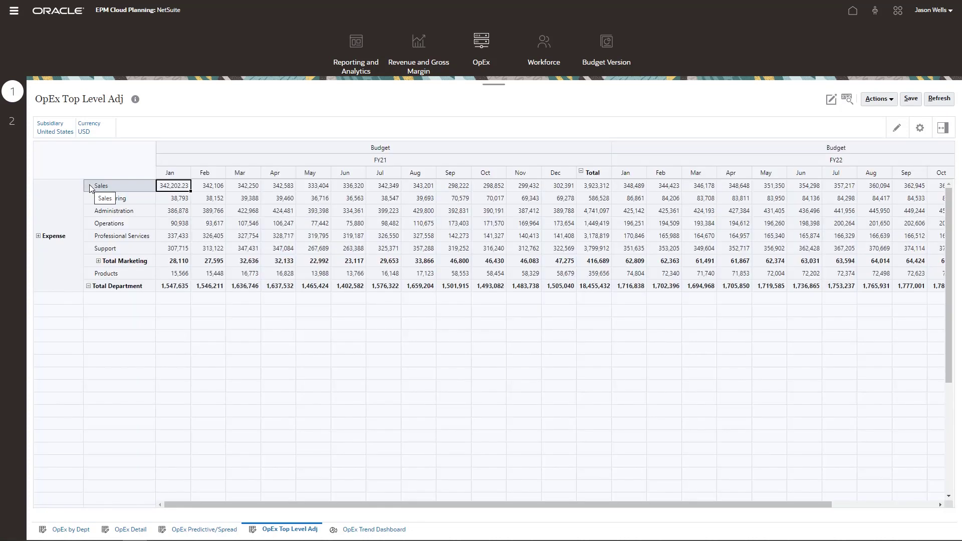
click(111, 223)
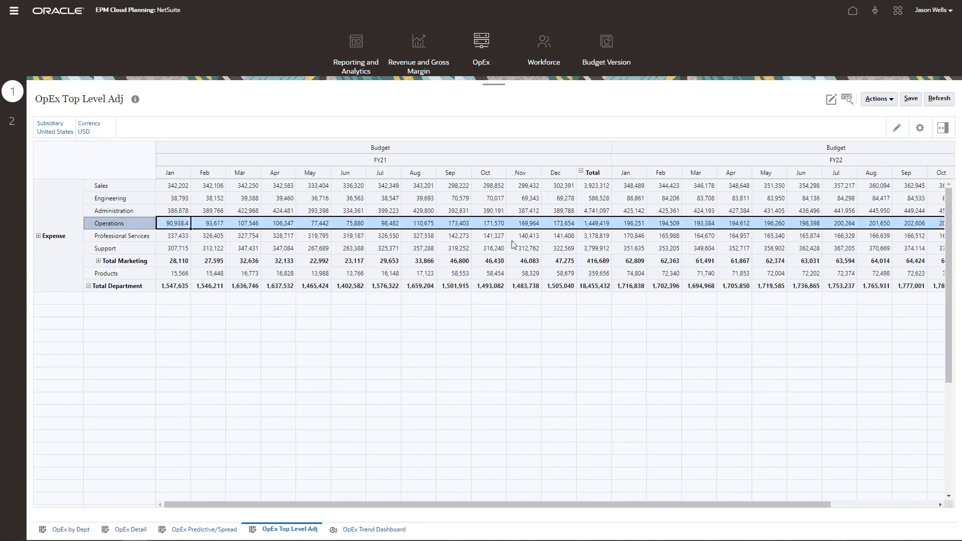
click(598, 224)
right_click(598, 224)
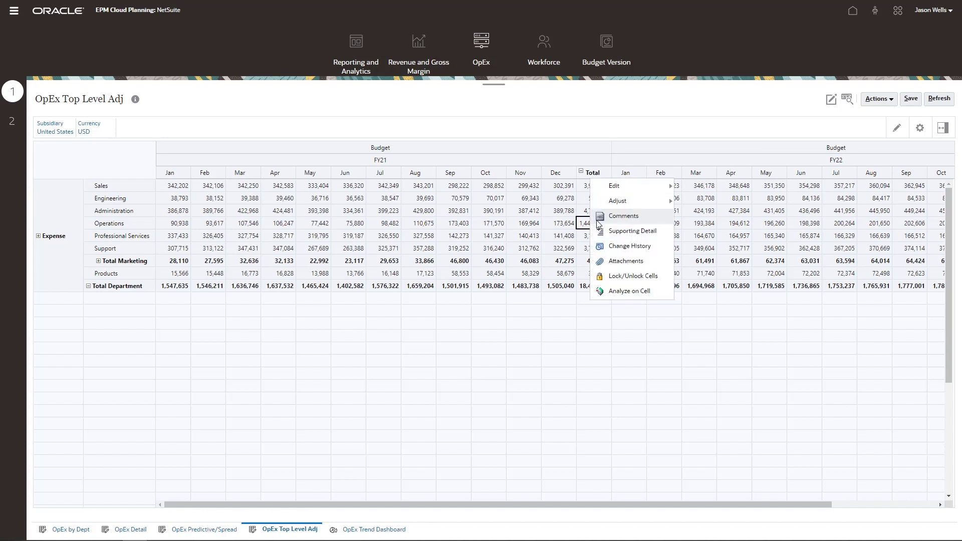
Step: Grid-spread a +250,000 proportional increase onto Operations' FY21 total (1,699,418.54) and save
mouse_move(616, 207)
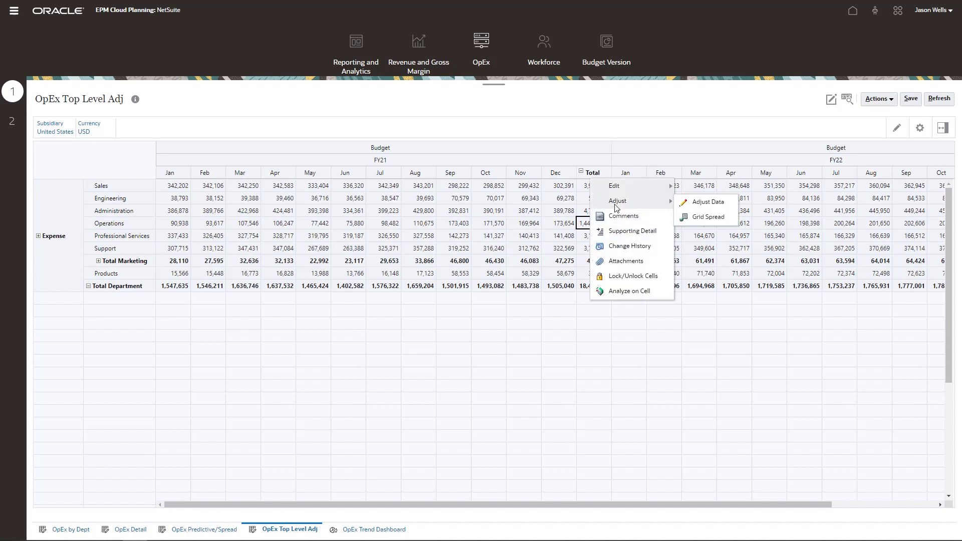
click(699, 219)
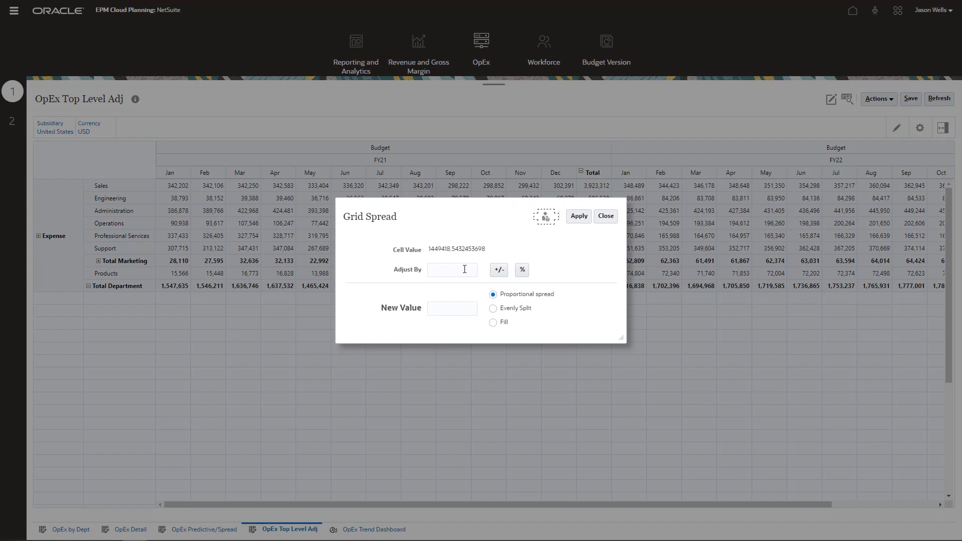
click(464, 269)
text(250000)
click(498, 270)
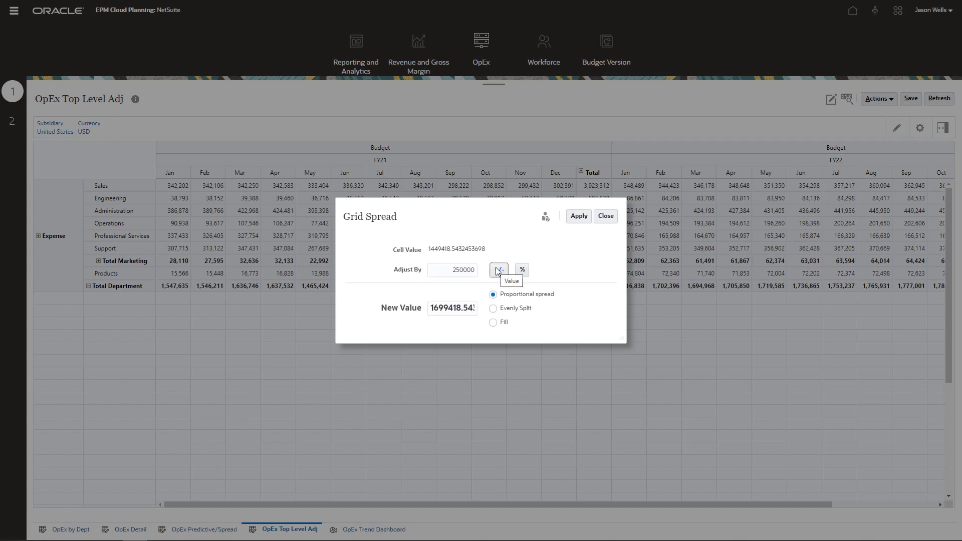
click(573, 219)
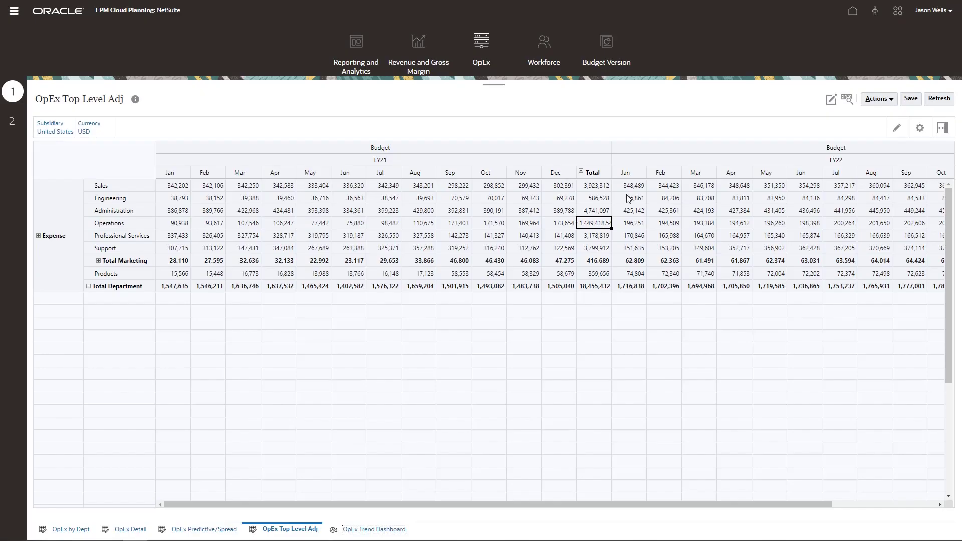
click(911, 100)
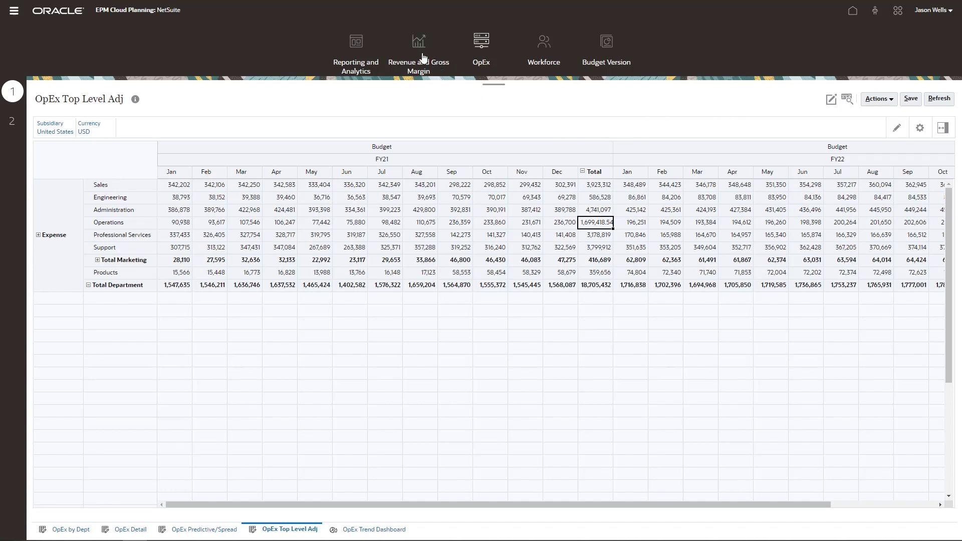
Step: Go to Revenue and Gross Margin to show the Service Revenue by Customer form
click(421, 56)
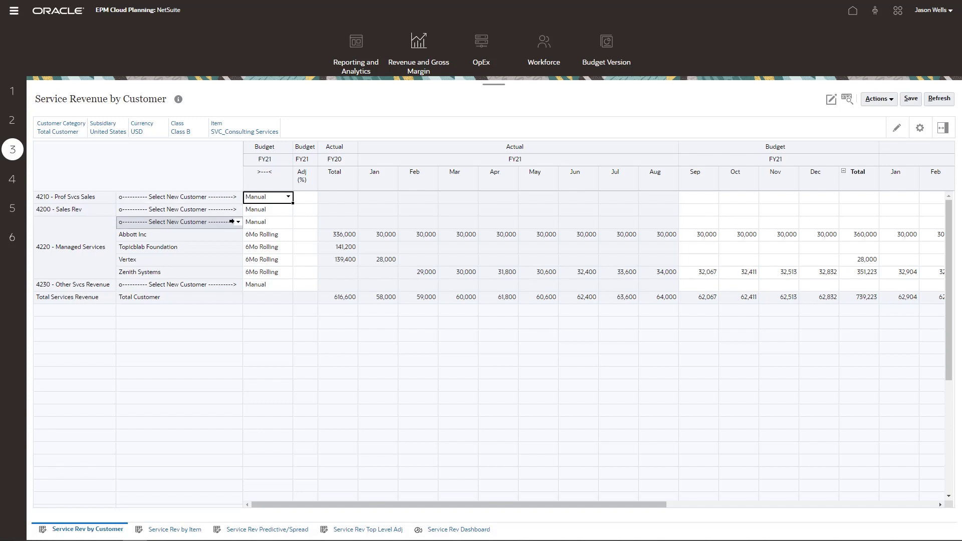
Step: Add Fisher Software in the empty customer row with a 10K FY21 total and save
click(237, 222)
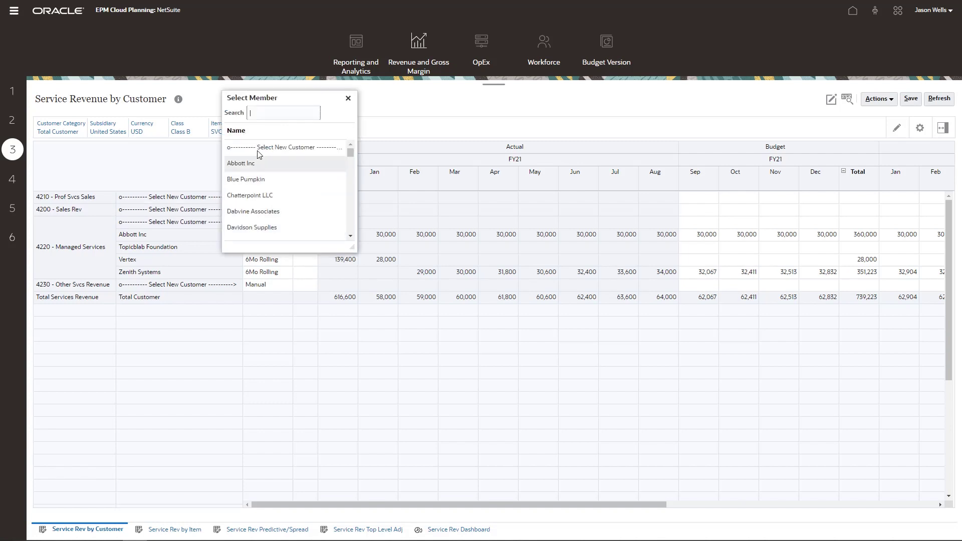
text(Fisher So)
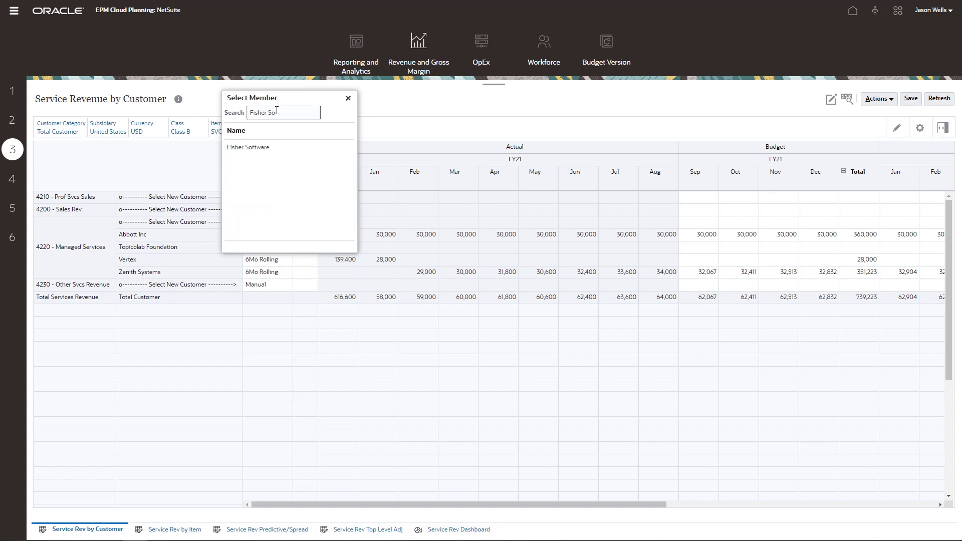
click(236, 147)
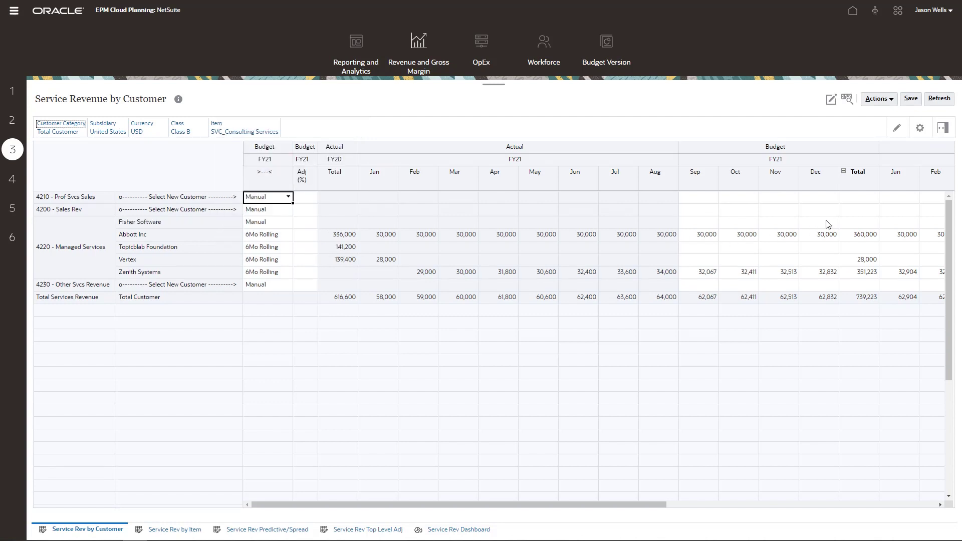
click(846, 225)
text(10)
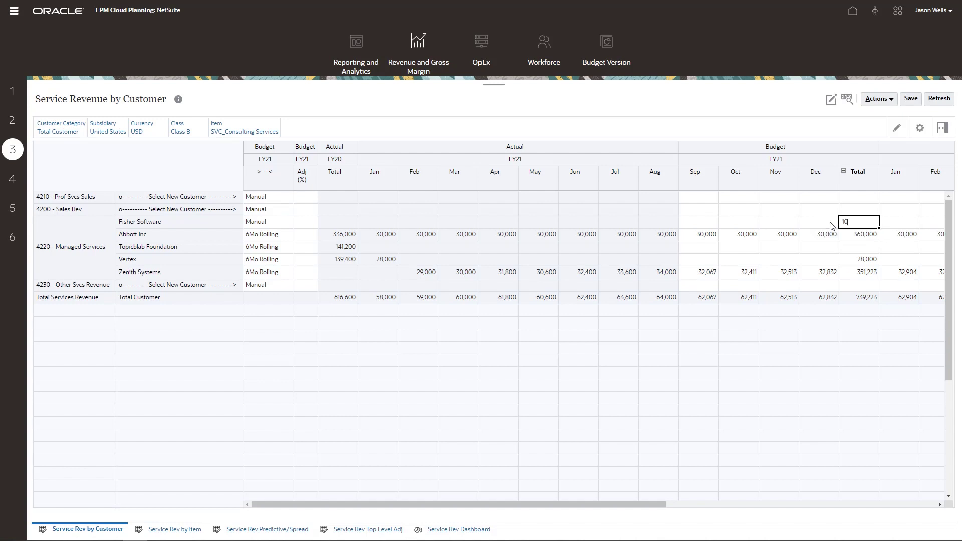
text(K)
key(Return)
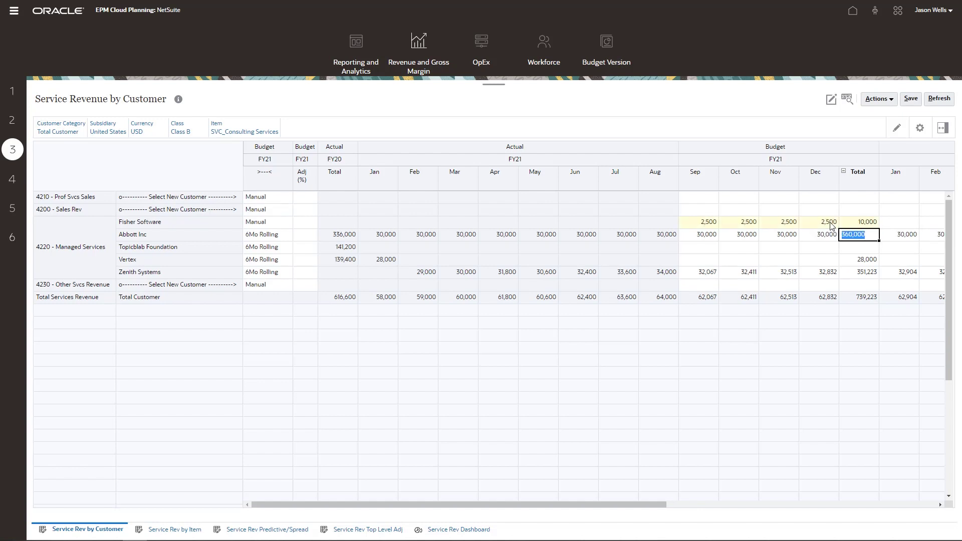
click(911, 99)
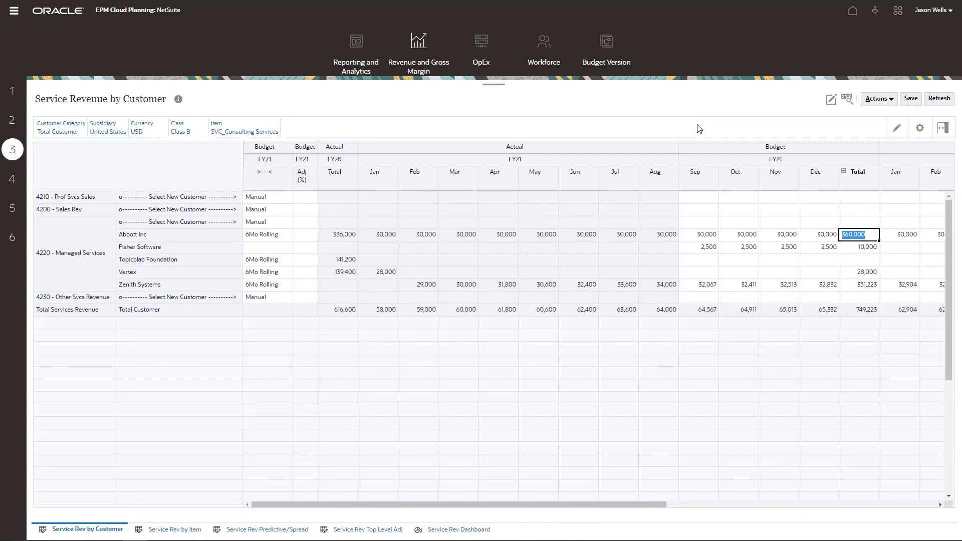
Step: On the Budget Versions dashboard, inspect Baseline variances, Active and Baseline amounts, and the Active Expense
click(603, 70)
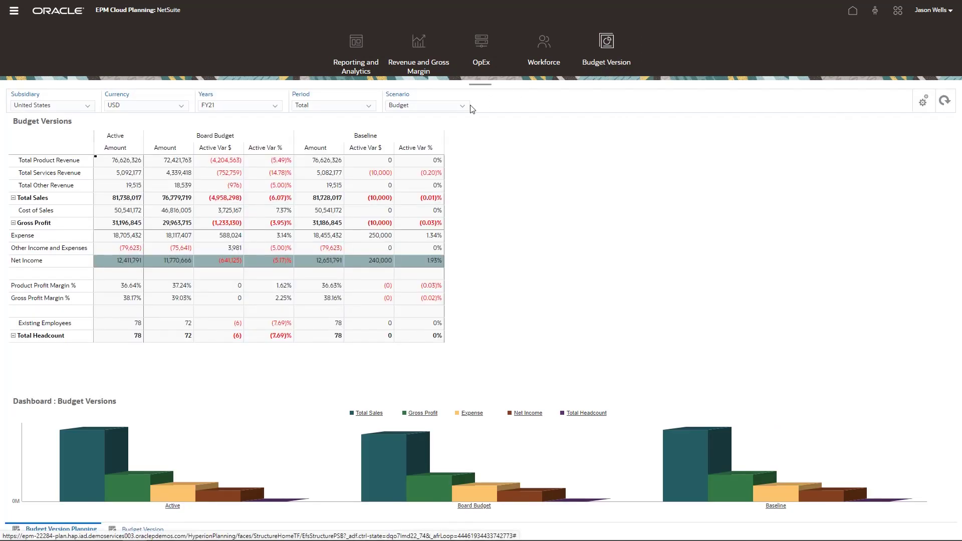
click(359, 147)
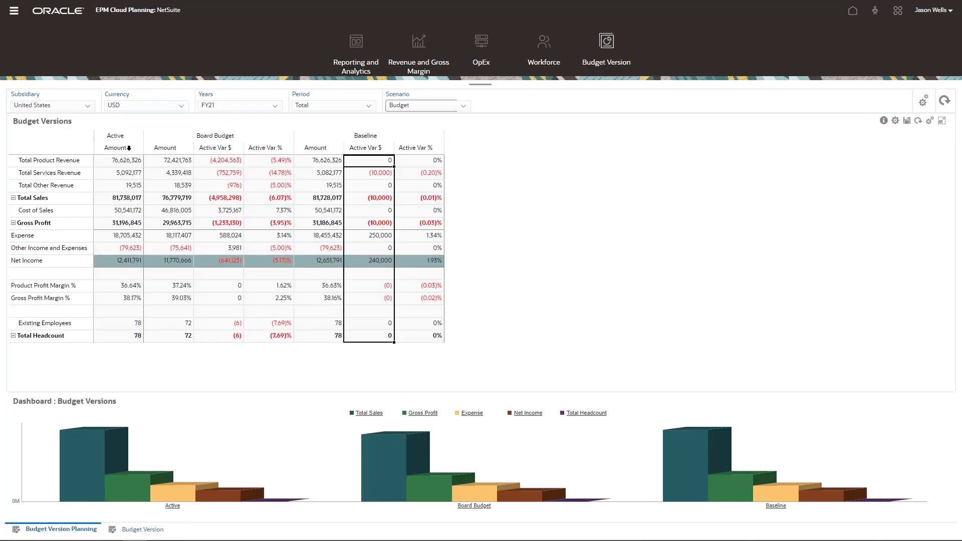
click(129, 148)
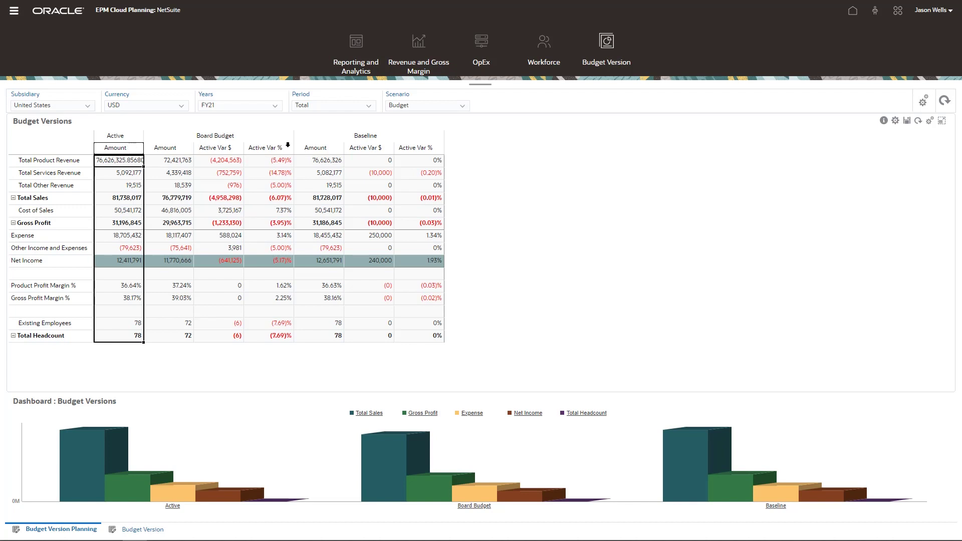
click(315, 147)
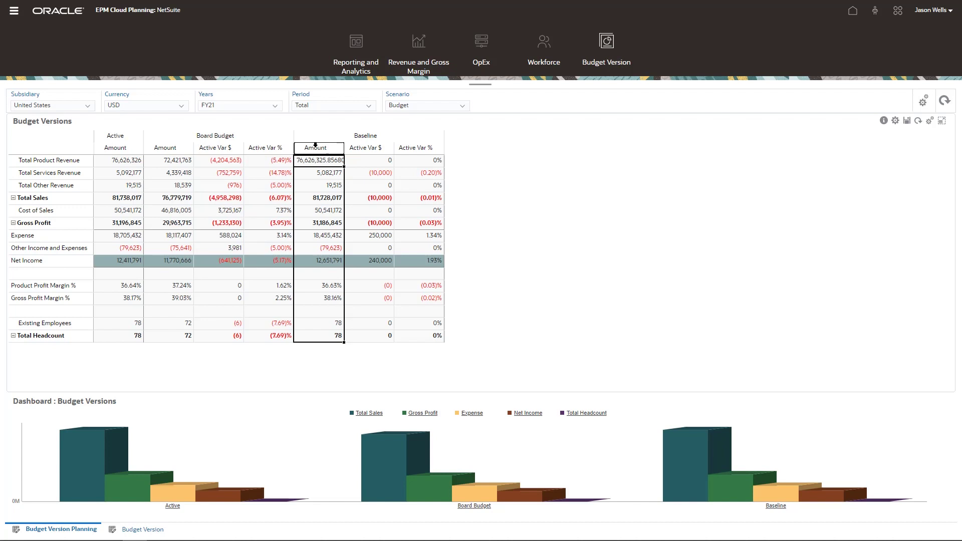
click(40, 236)
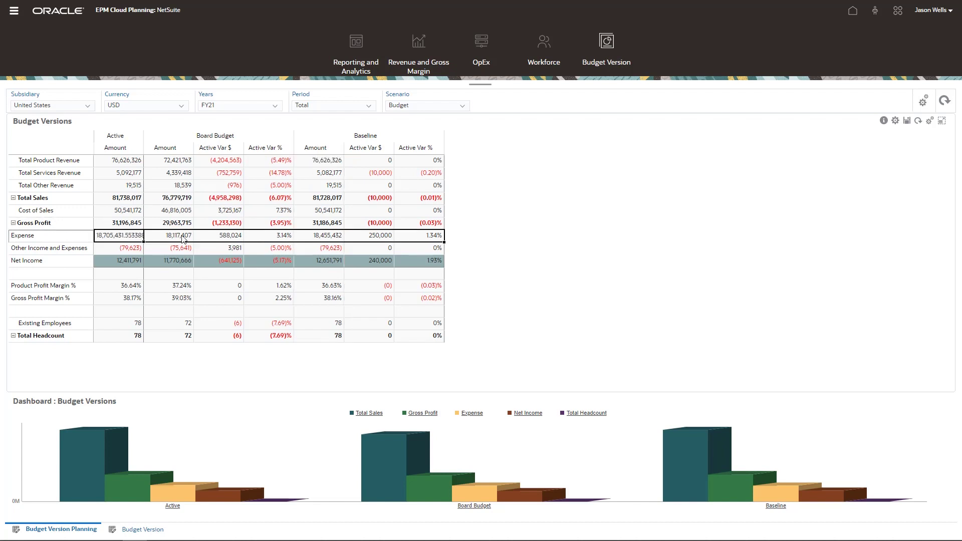